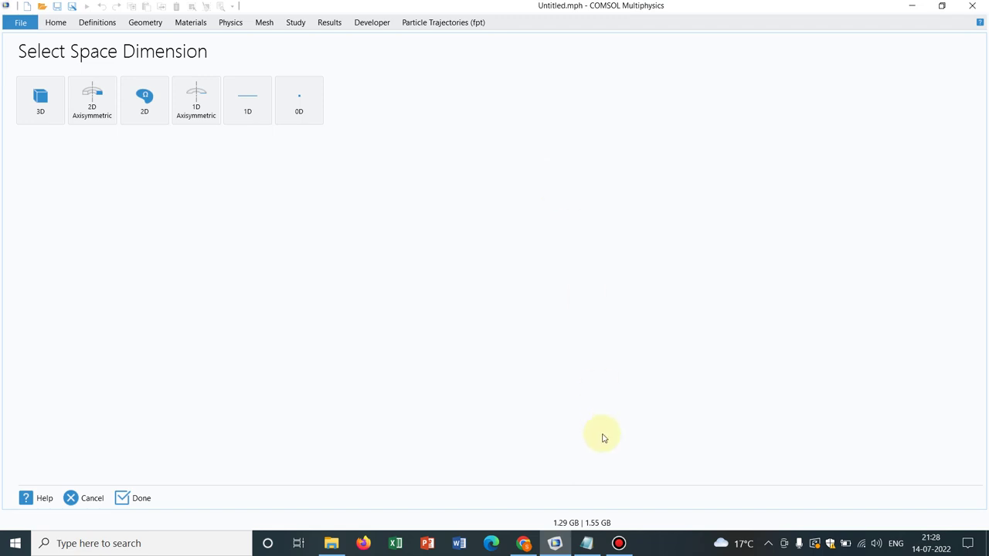
Step: Bring up data (2).txt in Notepad and check its first (0.1 0.1 0.1) and last (0.5 0.2 0.1) rows
click(587, 543)
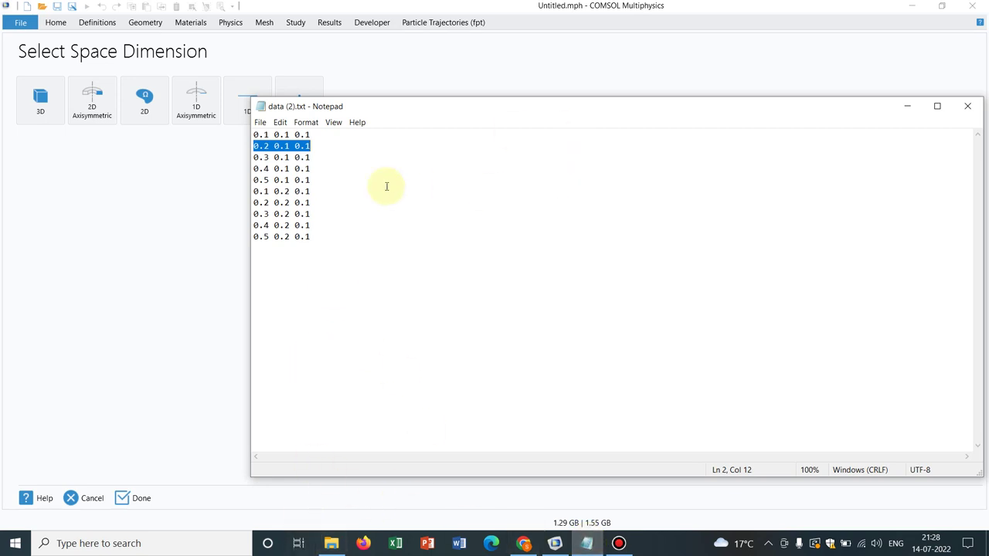
drag(431, 107, 413, 76)
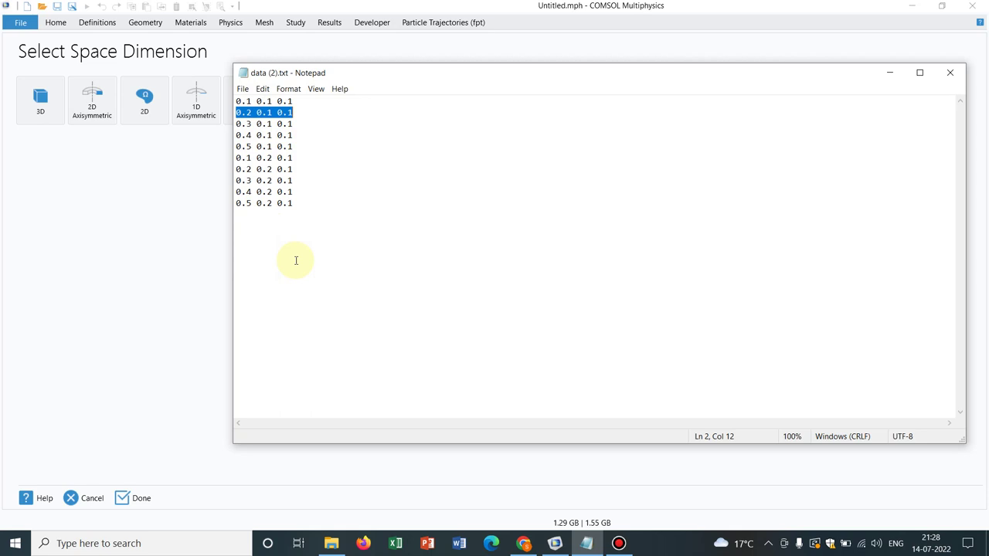
click(297, 102)
drag(297, 102, 230, 102)
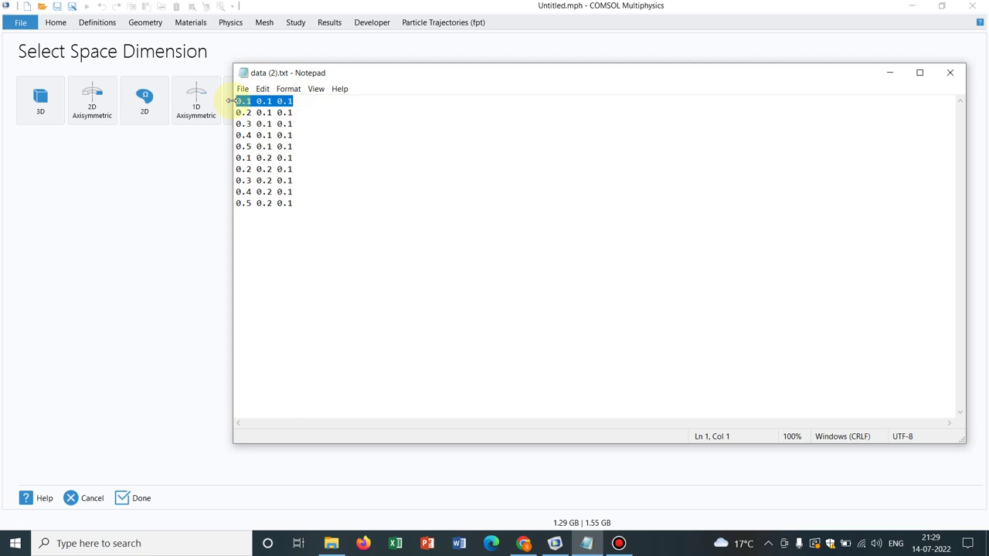
drag(297, 203, 233, 204)
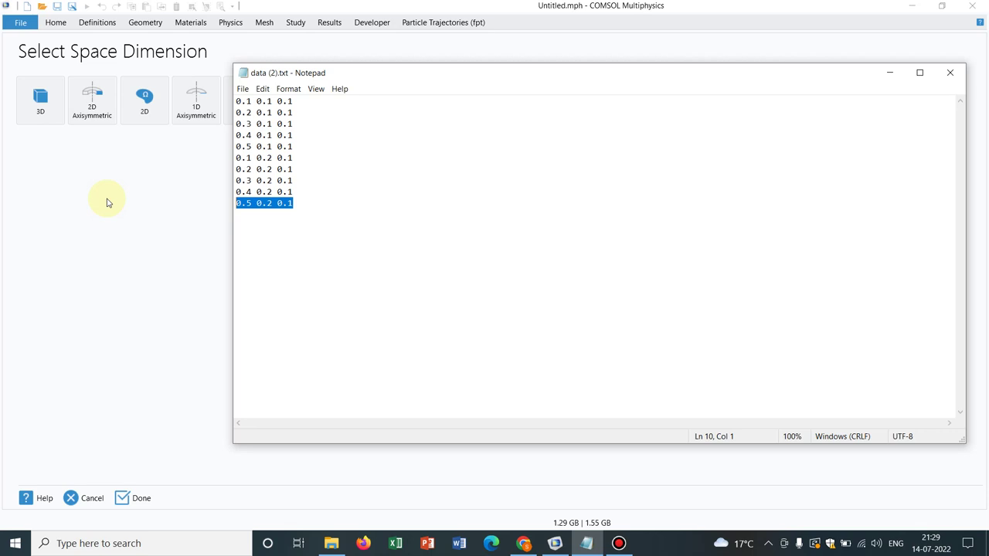
Step: Start a new 3D model with Particle Tracing for Fluid Flow and a Time Dependent study, without saving the old model
click(144, 256)
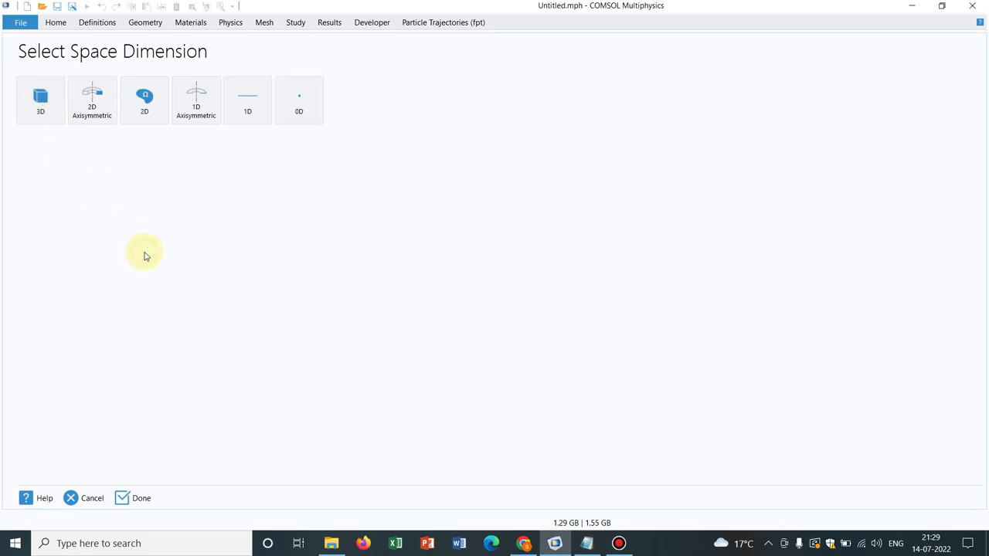
click(47, 111)
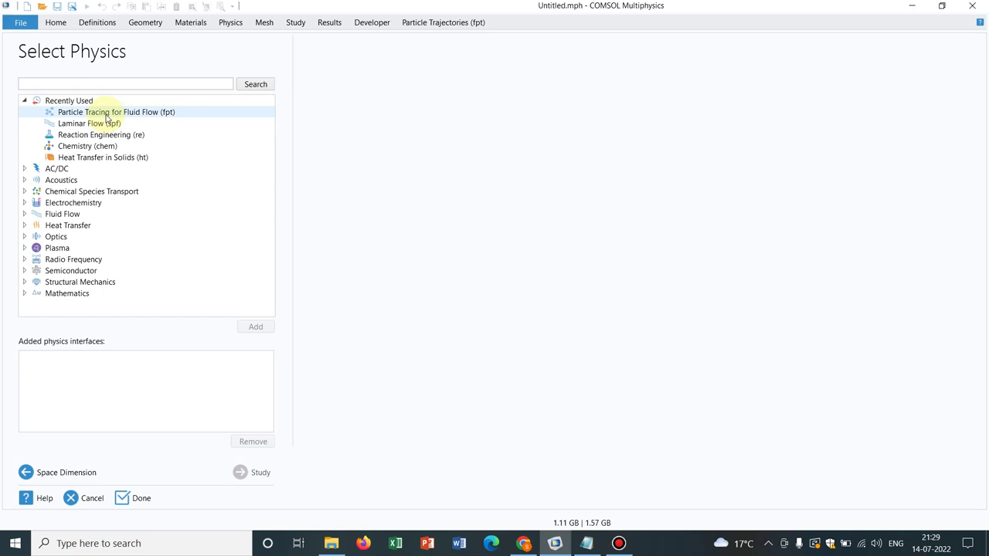
double_click(106, 114)
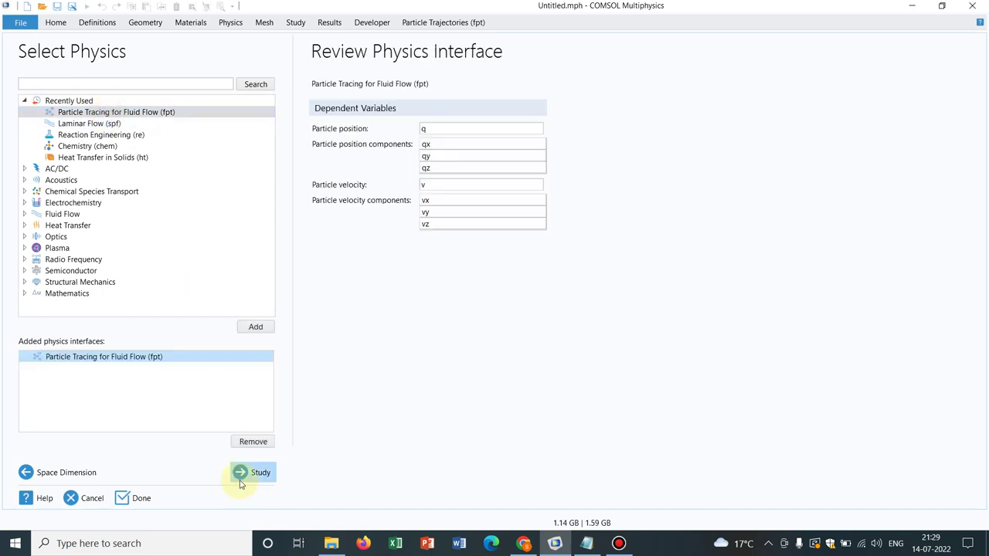
click(245, 473)
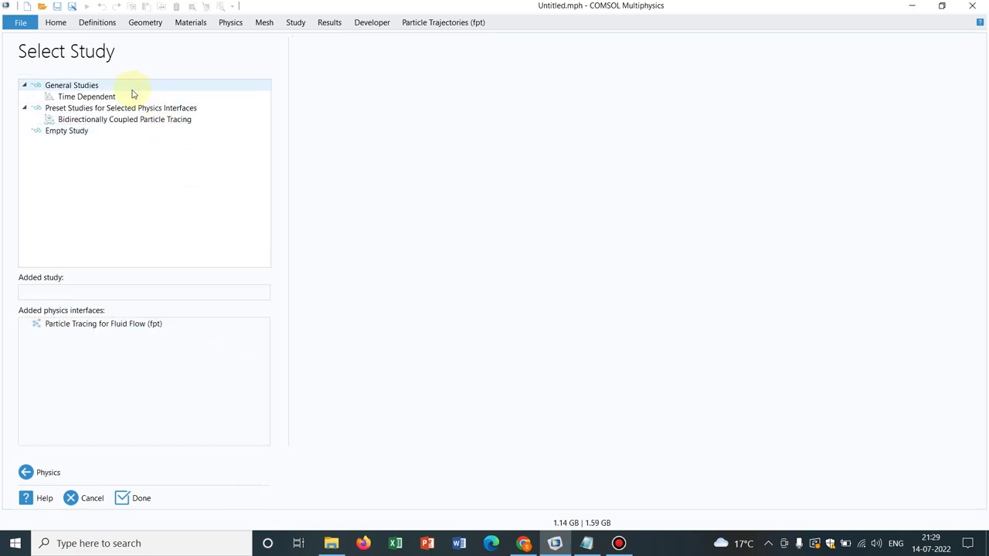
double_click(132, 97)
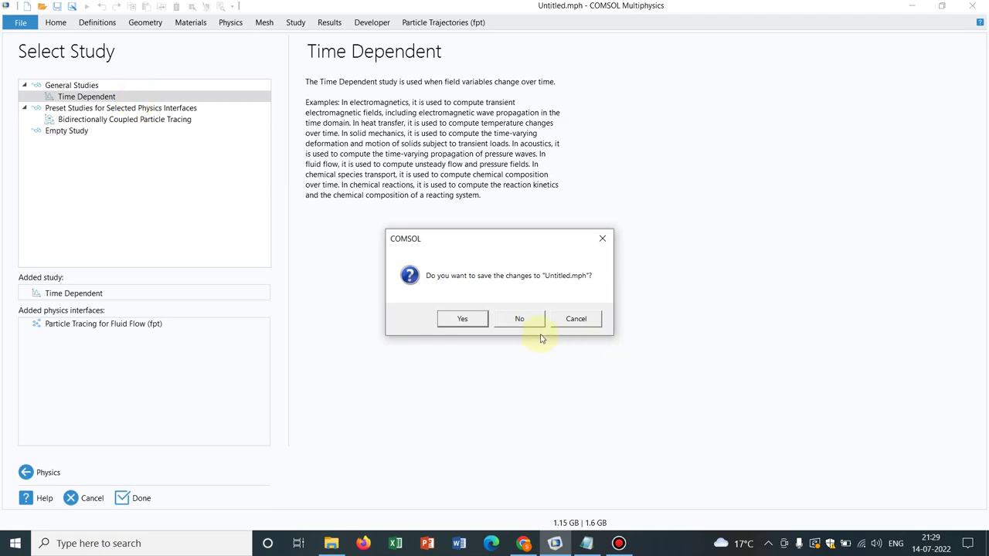
click(520, 320)
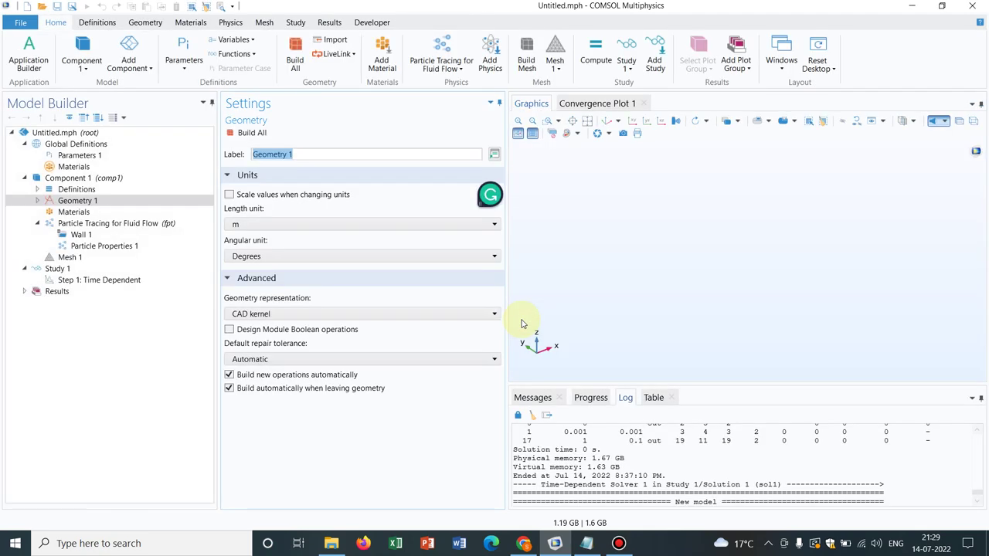
Step: Add a Block to Geometry 1 and set its height to 0.2
right_click(153, 202)
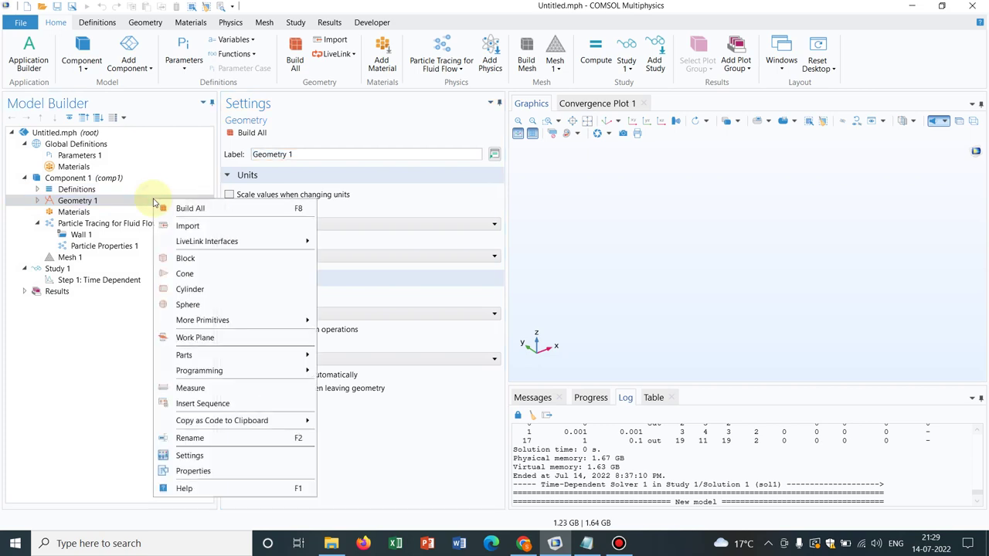
click(186, 258)
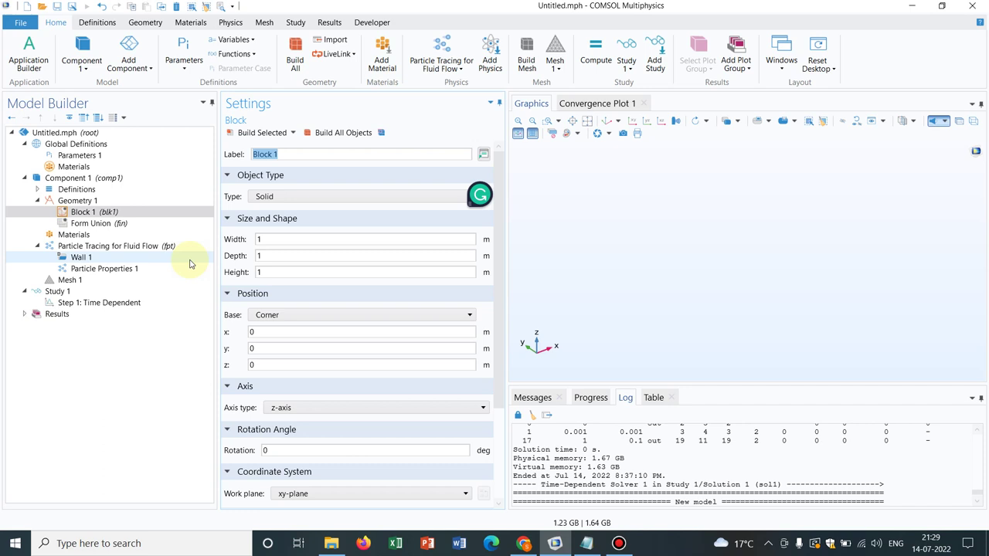
click(272, 271)
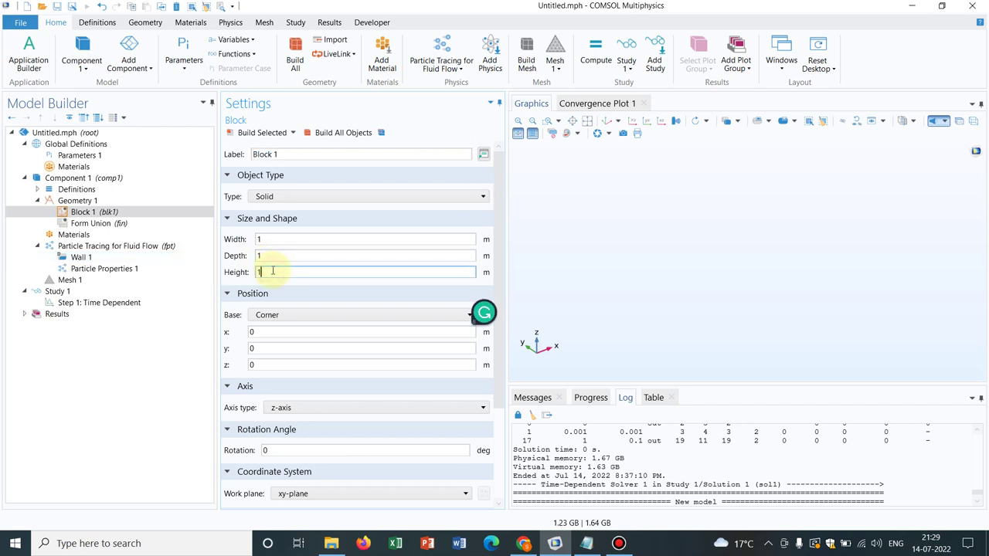
key(BackSpace)
text(0.2)
click(265, 252)
Step: Set the block's width and depth to 0.6 and build all objects
click(274, 237)
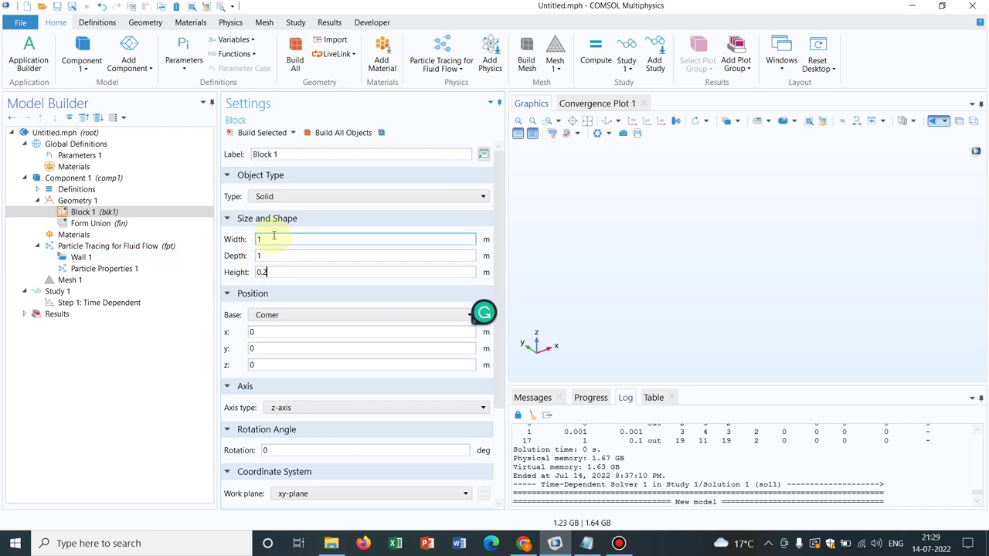
key(BackSpace)
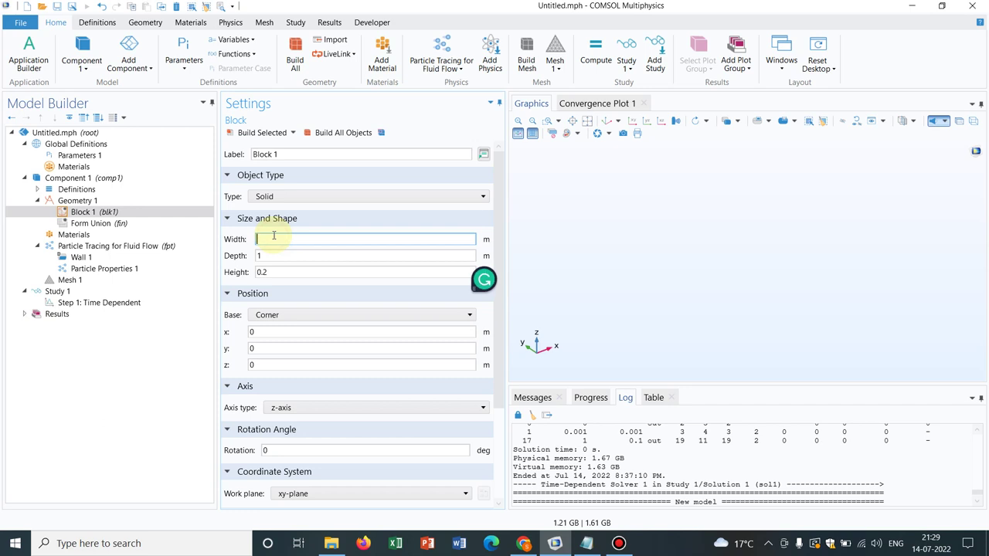
text(0.6)
click(280, 255)
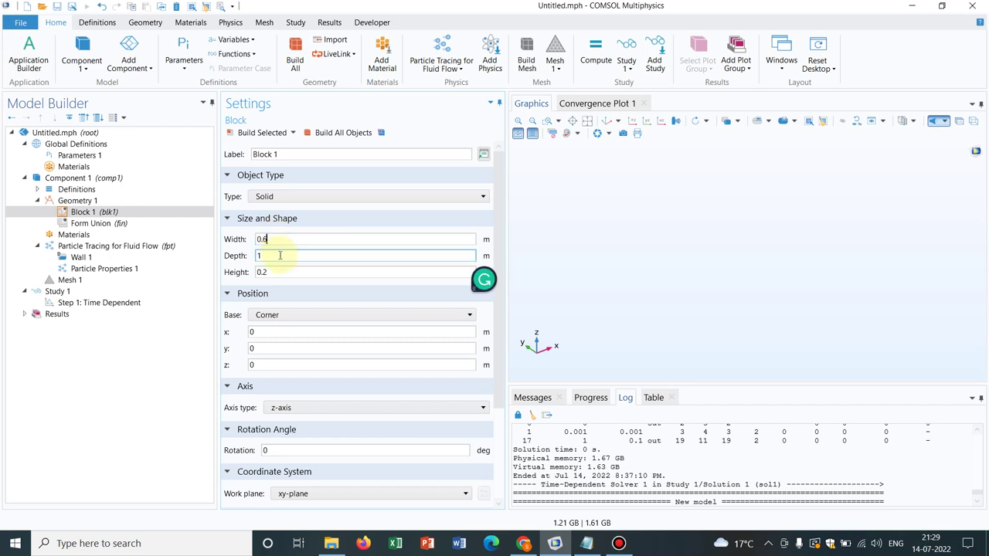
key(BackSpace)
text(0.6)
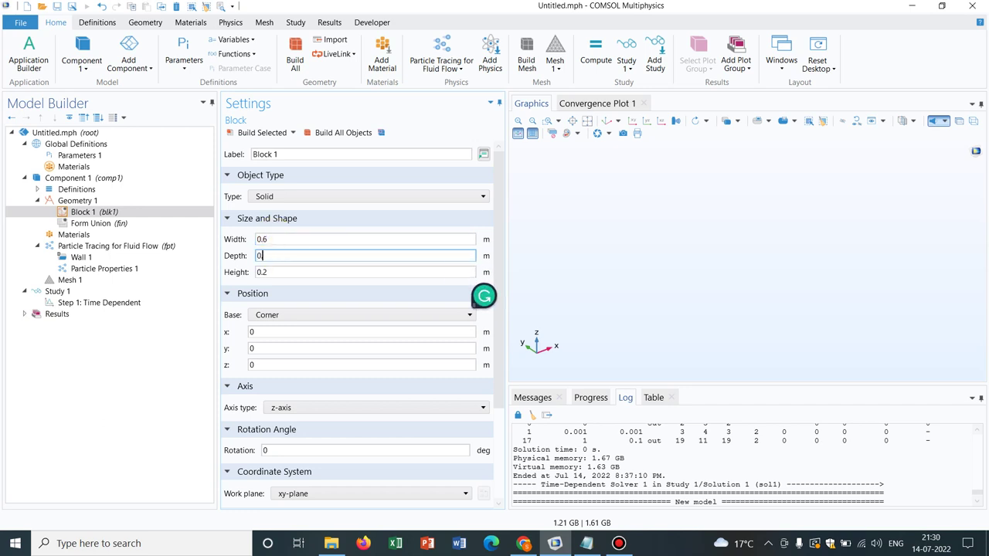
click(342, 136)
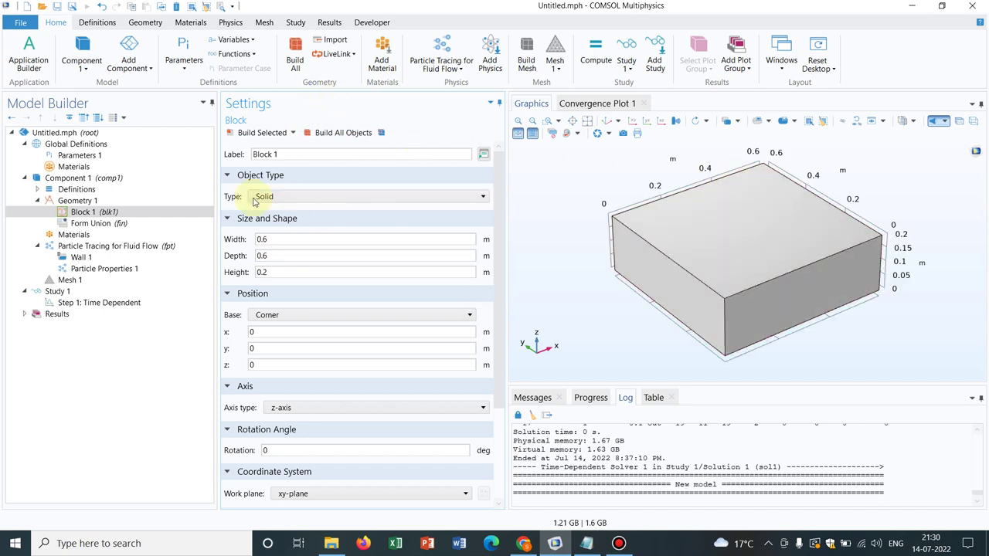
Step: In Particle Properties 1, set a user-defined density of 2200[kg/m^3] and a 10[um] particle diameter
click(117, 245)
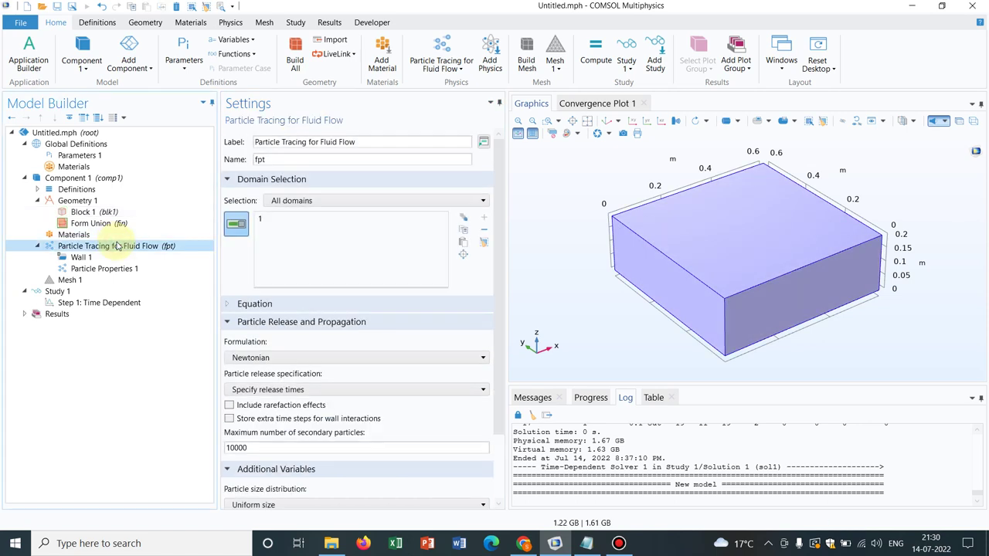
click(112, 270)
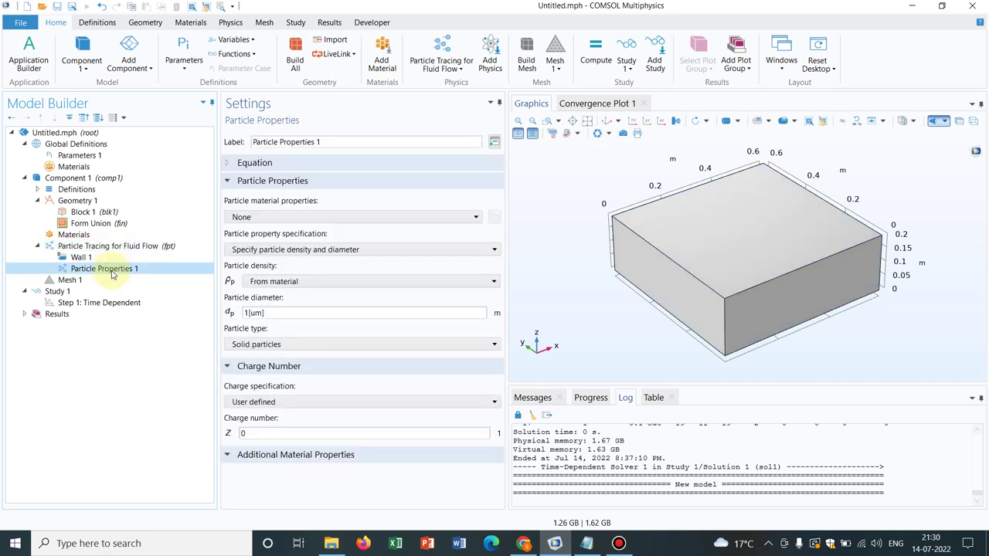
click(292, 283)
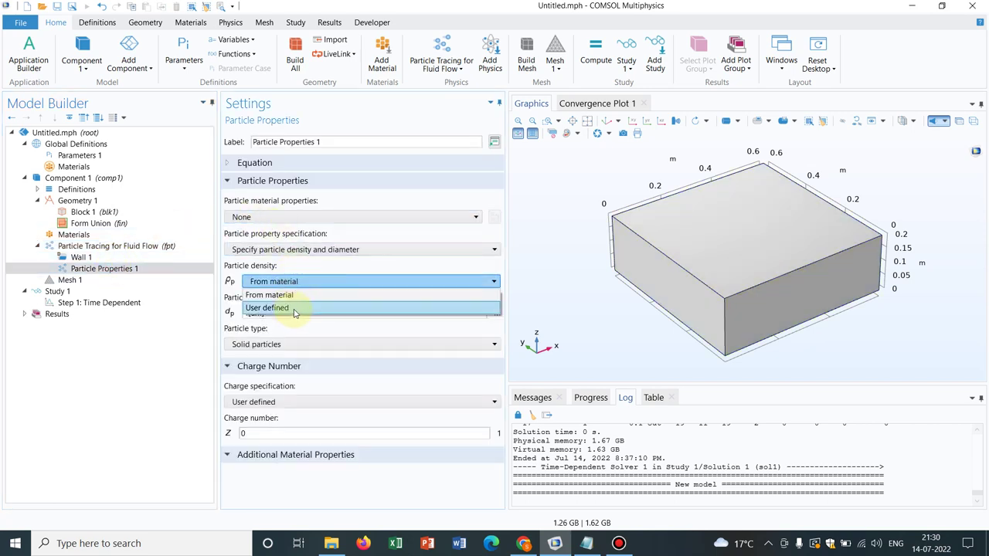
click(294, 309)
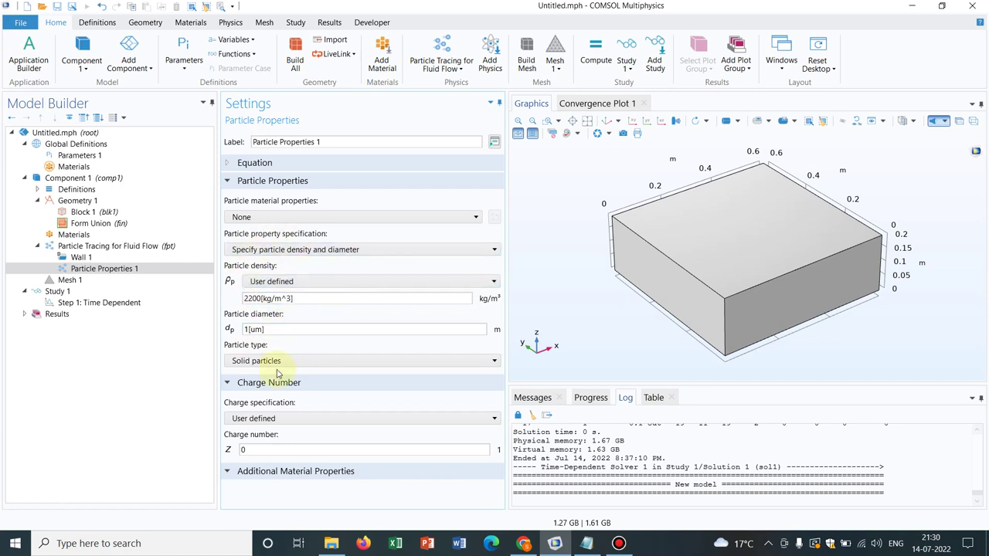
click(252, 329)
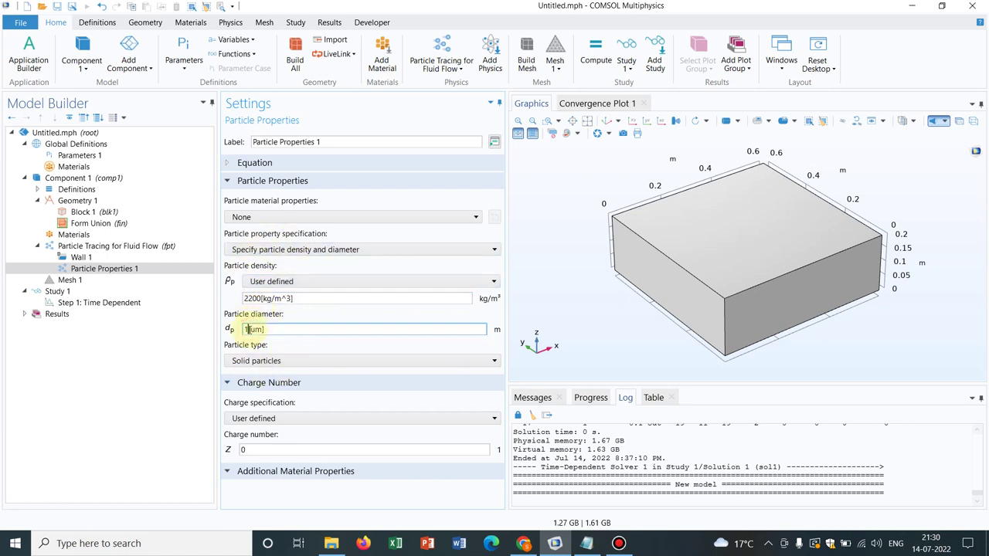
text(0)
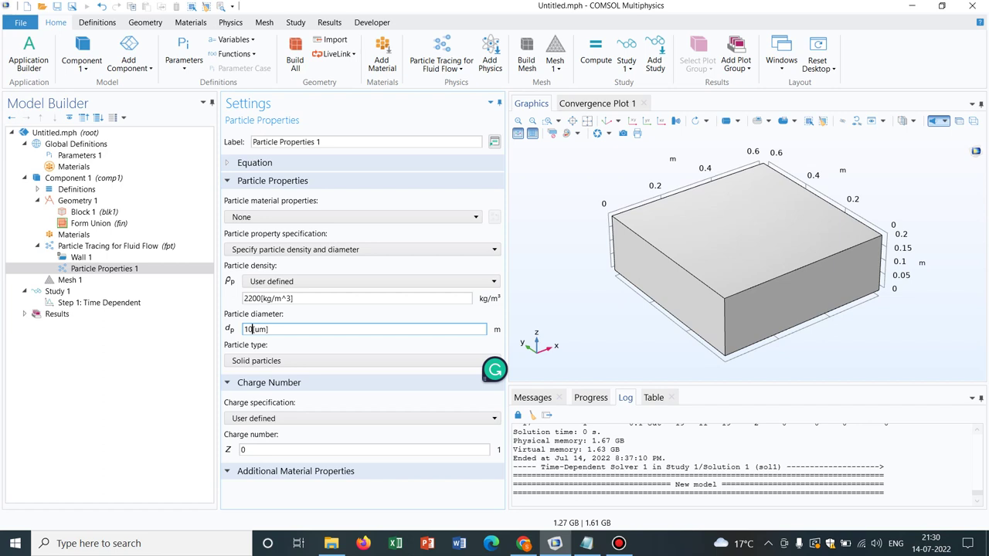
click(313, 341)
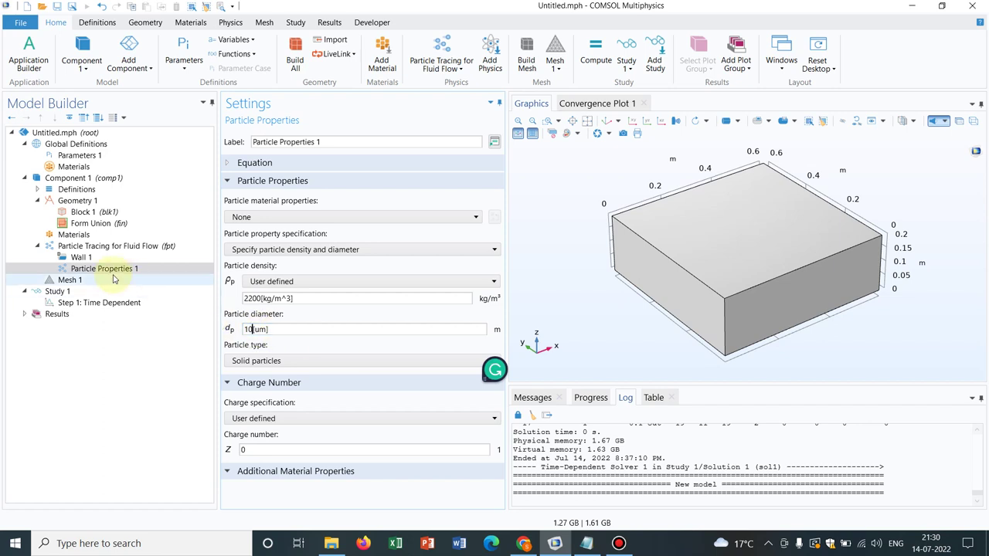
click(108, 247)
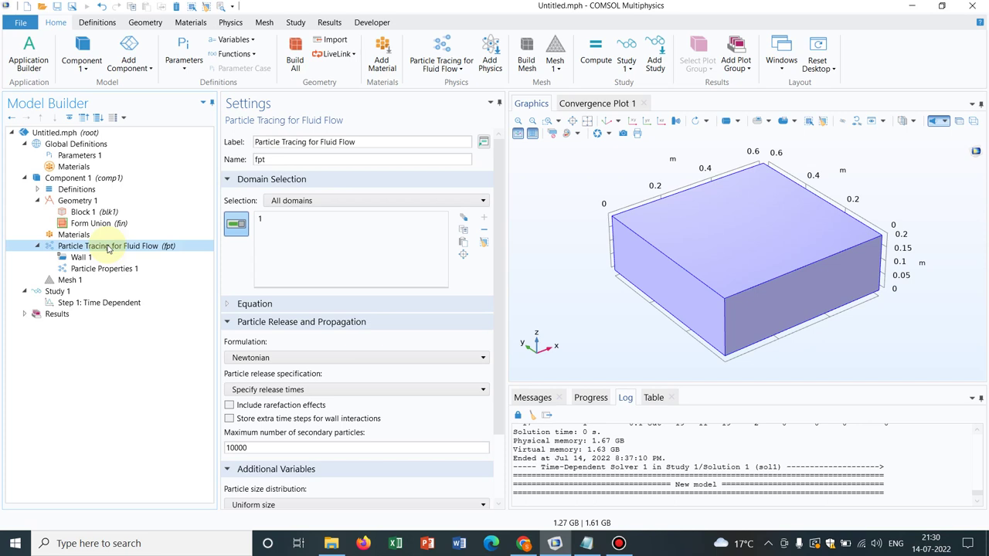
Step: Add a Release from Data File feature to the particle tracing physics and select the block domain
right_click(109, 247)
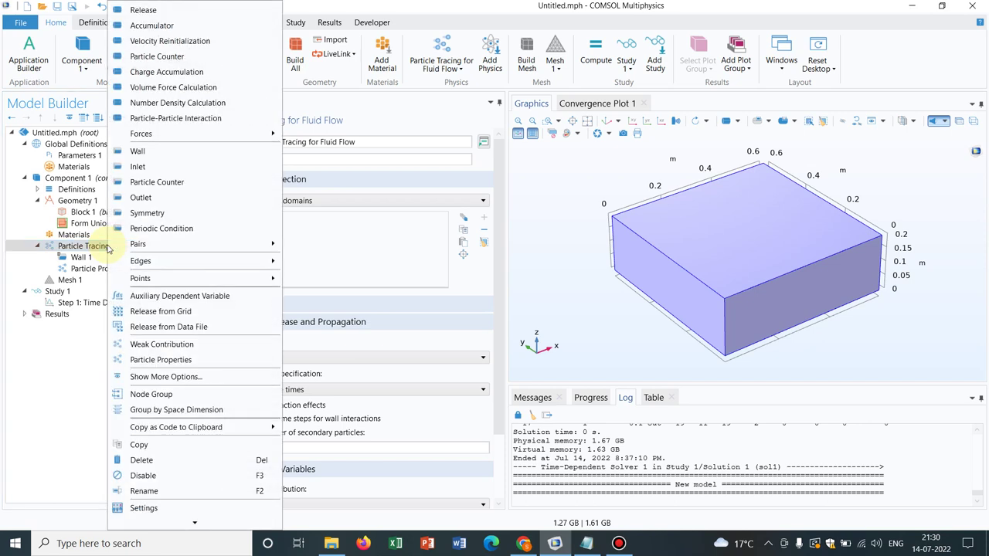
click(182, 328)
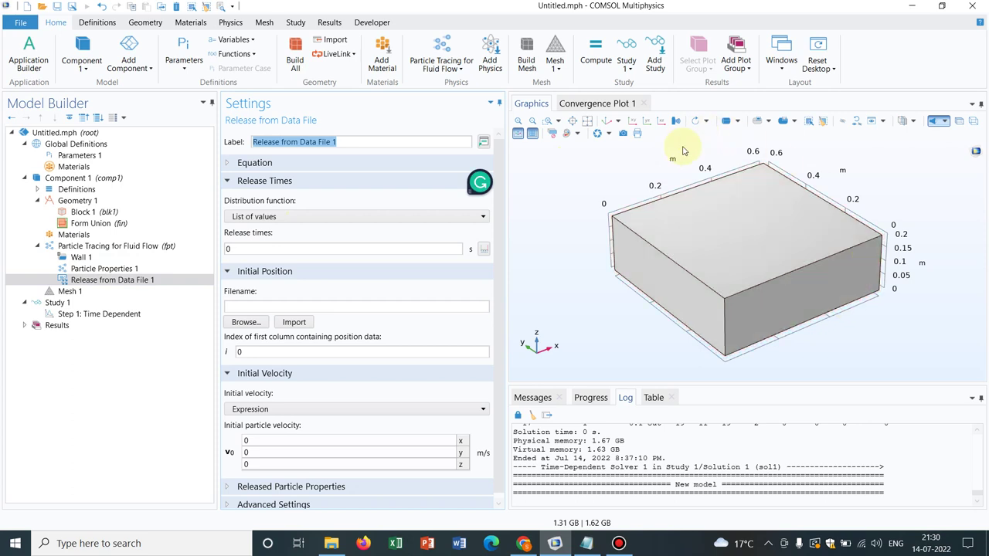
click(746, 248)
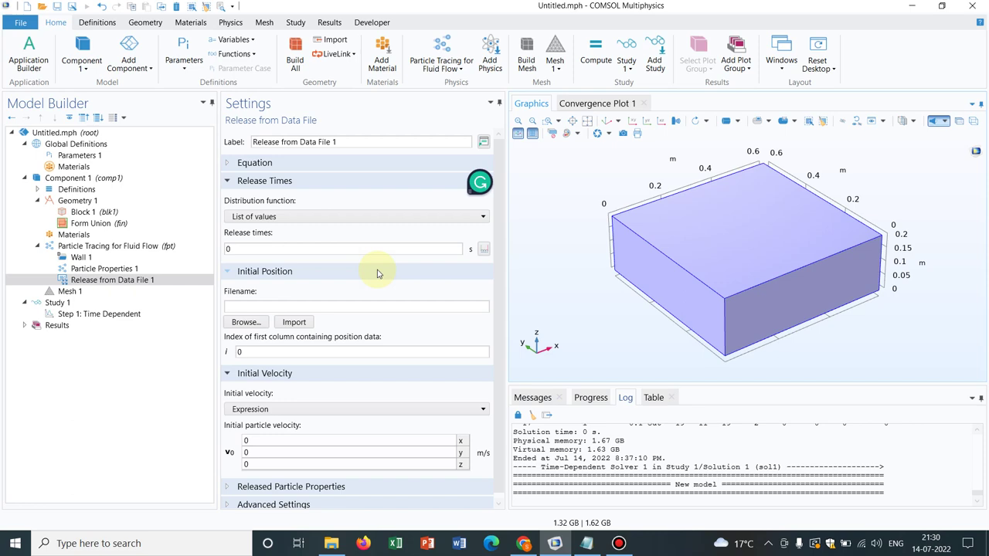
Step: Choose data (2).txt from the Desktop as the position file and import it
click(242, 323)
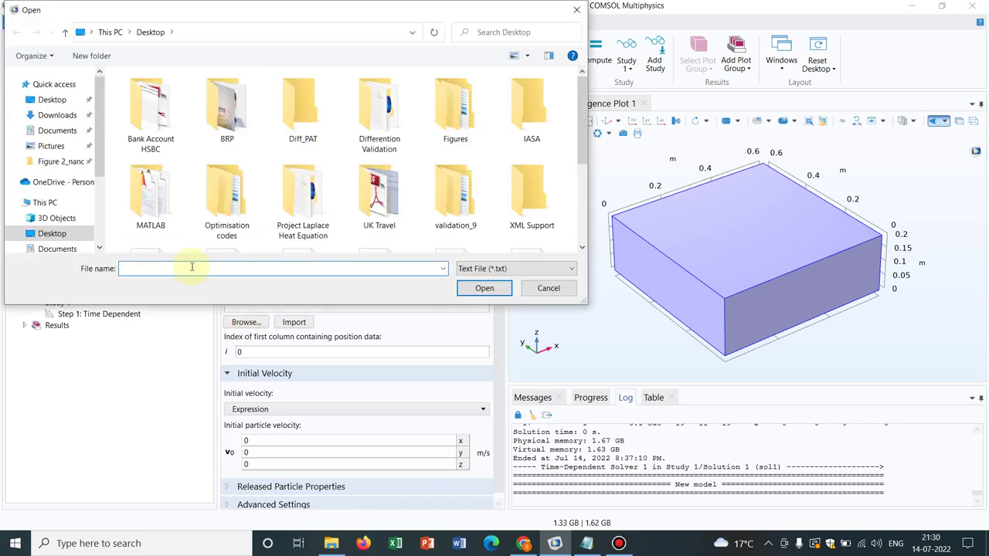
click(52, 99)
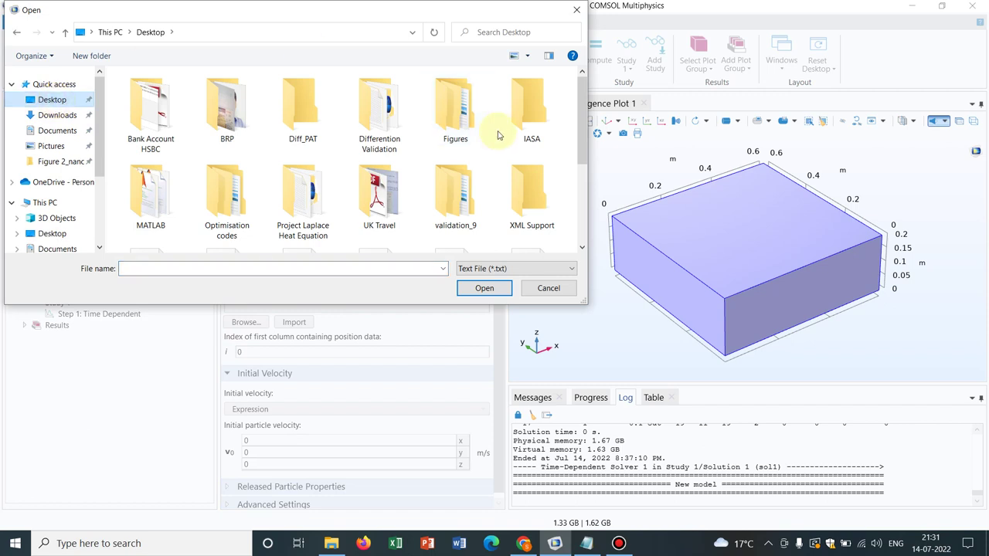
drag(585, 132, 592, 199)
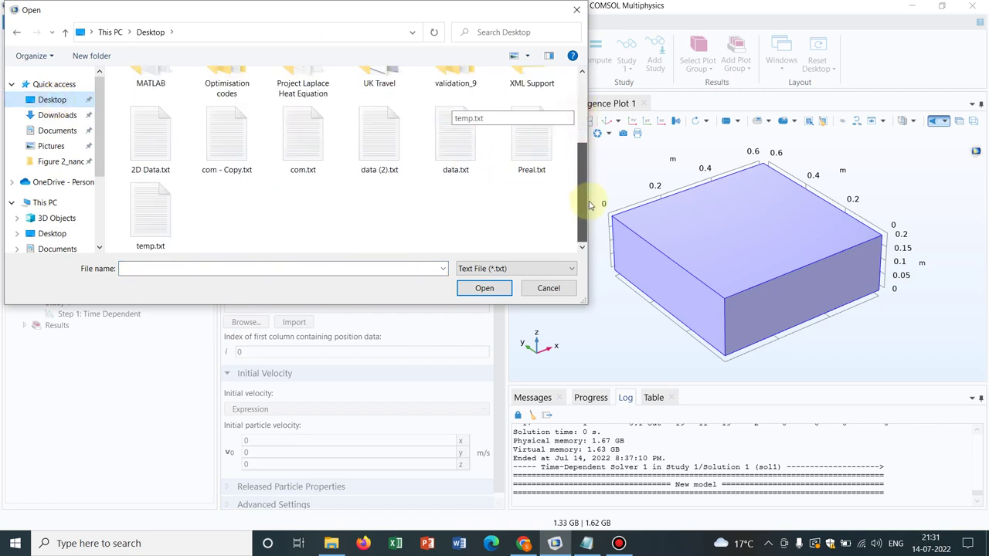
double_click(384, 148)
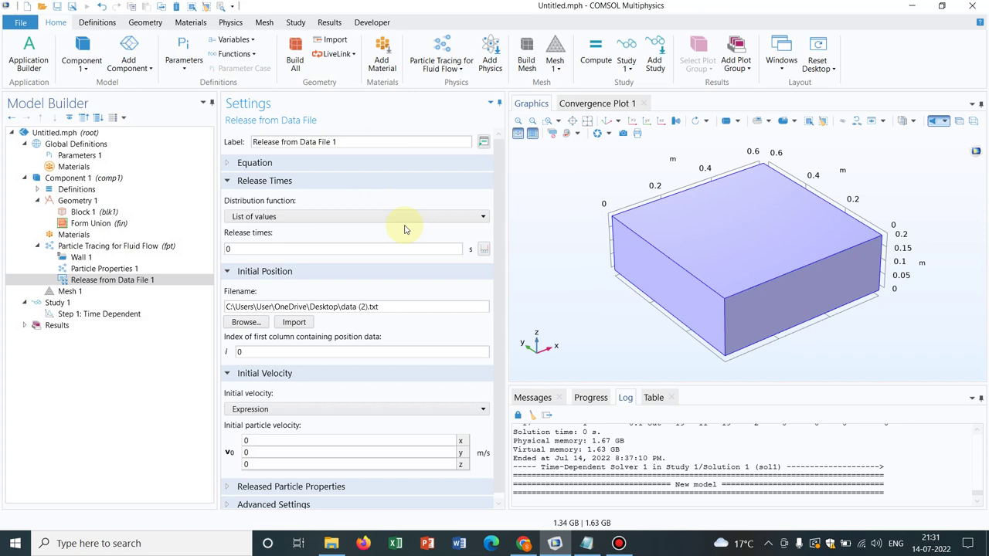
click(294, 322)
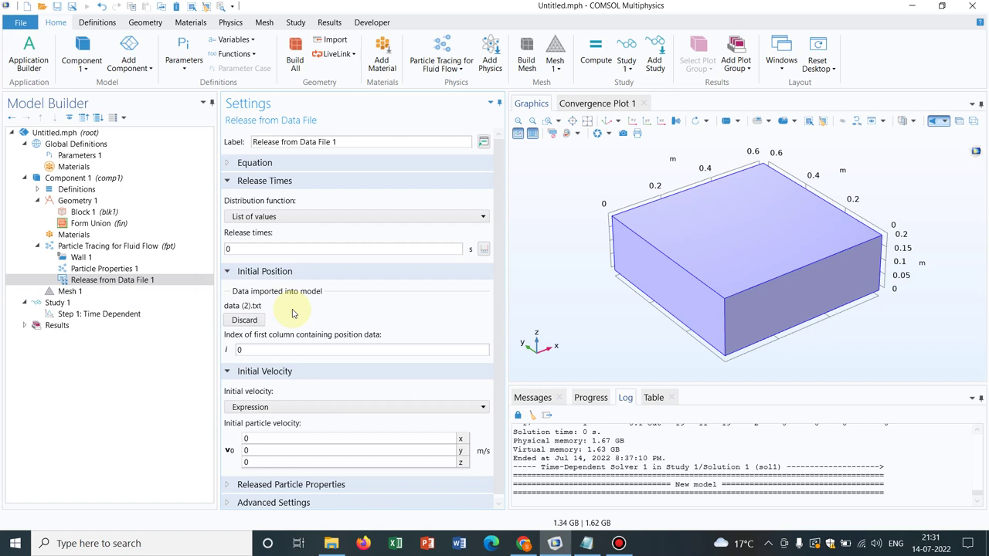
Step: Build Mesh 1 at Fine element size, giving 10762 elements
click(91, 292)
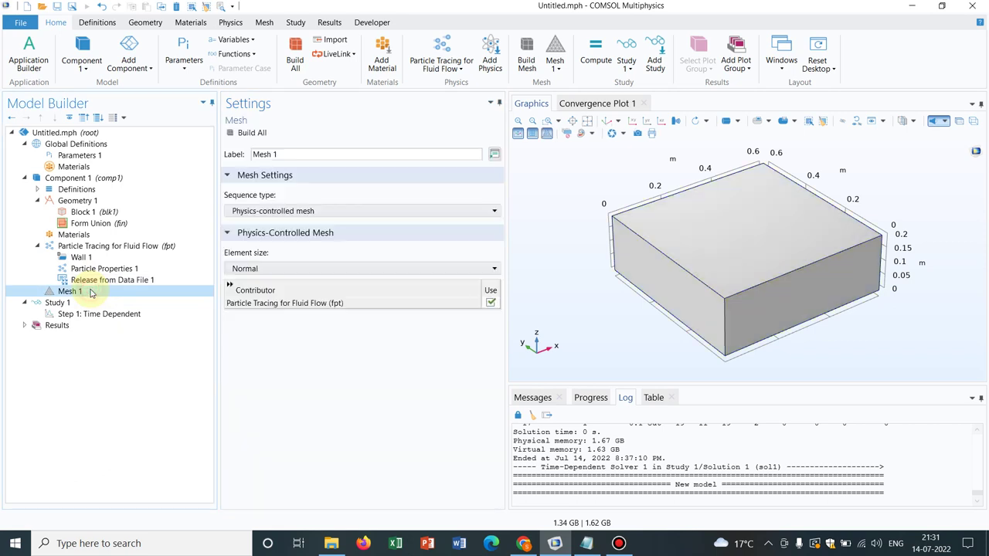
click(251, 134)
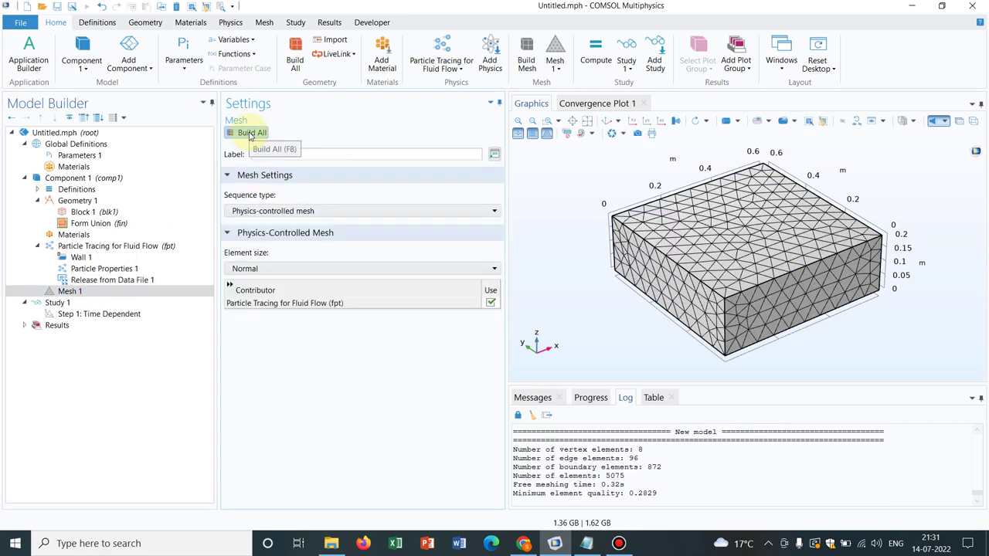
click(330, 270)
scroll(309, 301, up, 3)
click(287, 323)
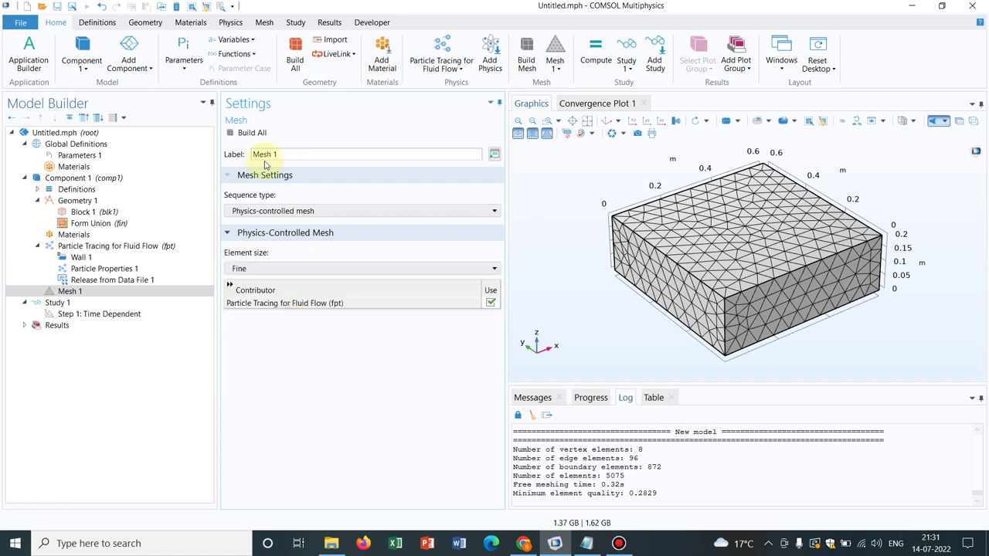
click(252, 133)
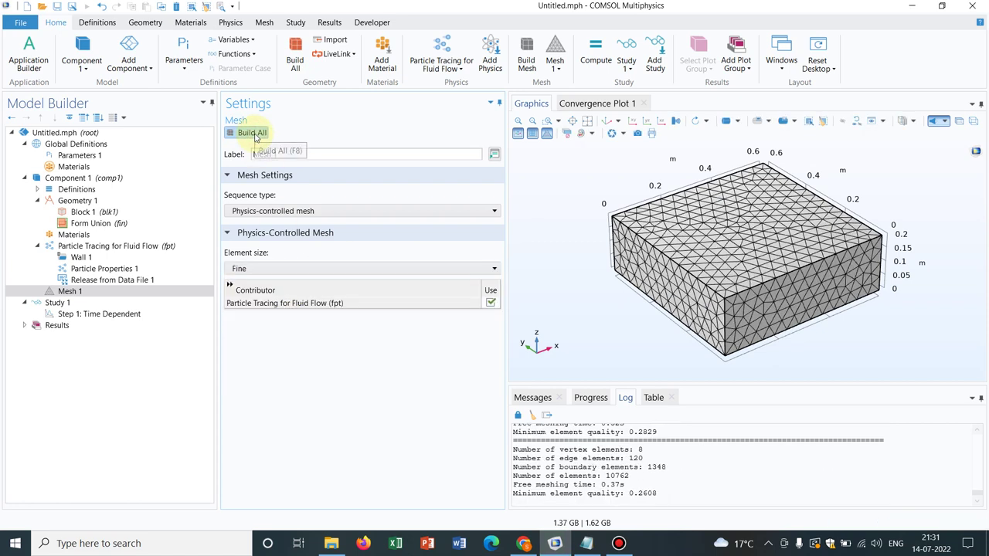
click(109, 314)
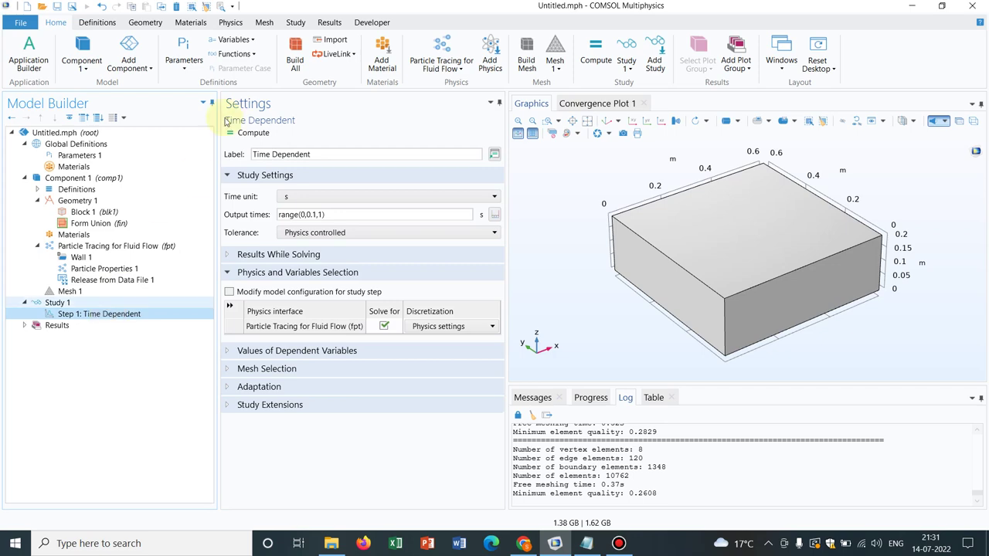
Step: Compute the study, then rotate and box-zoom the trajectory plot onto the particles near the floor
click(252, 133)
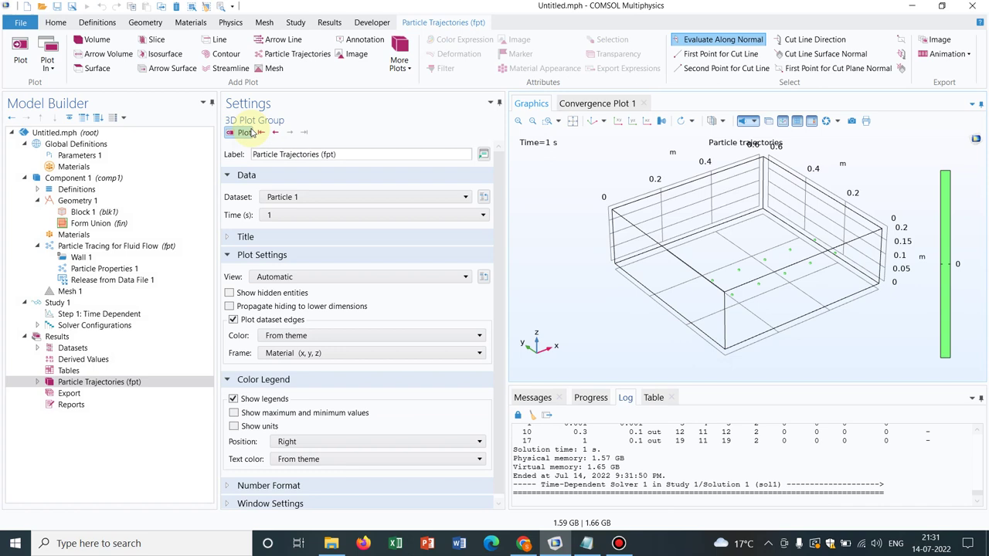
drag(801, 284, 768, 280)
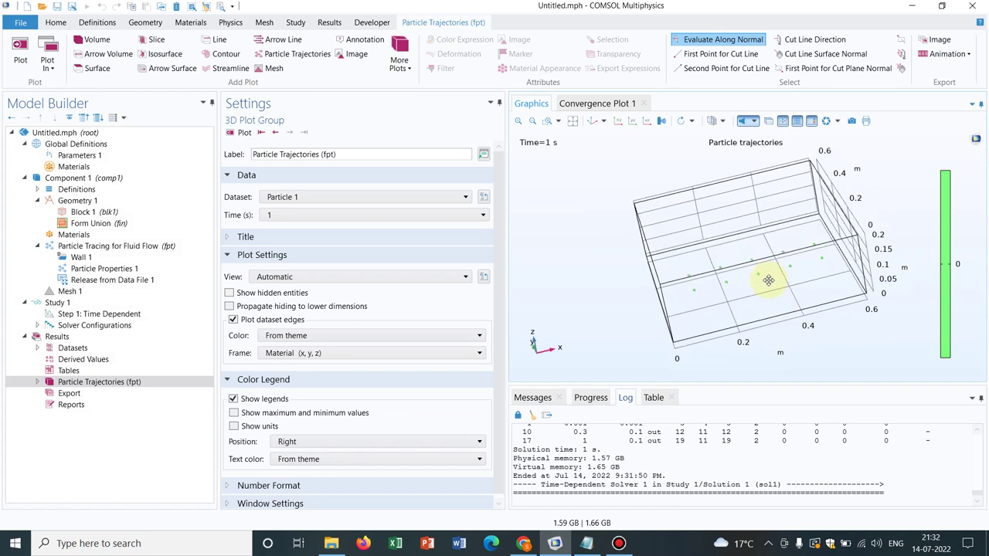
drag(769, 281, 779, 276)
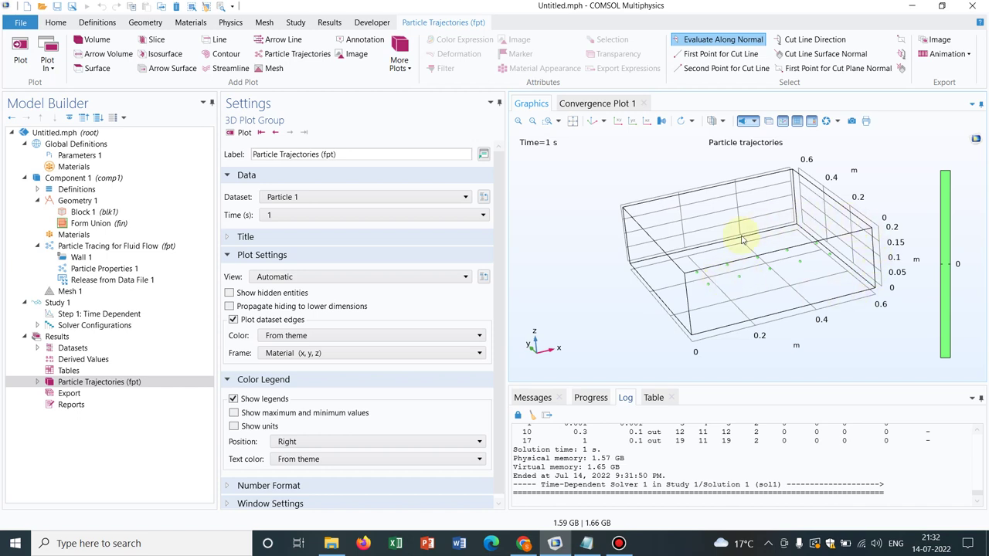
click(549, 121)
drag(680, 258, 836, 268)
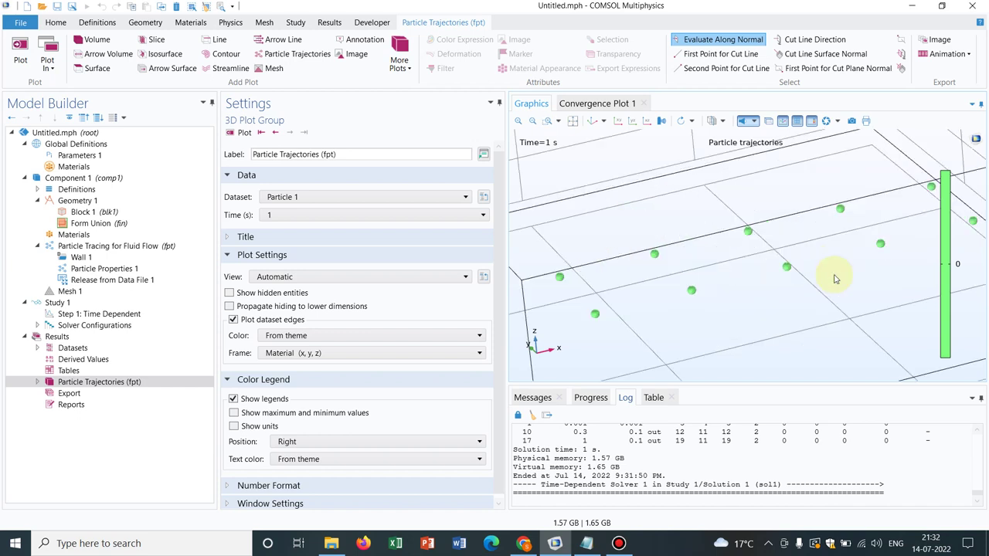